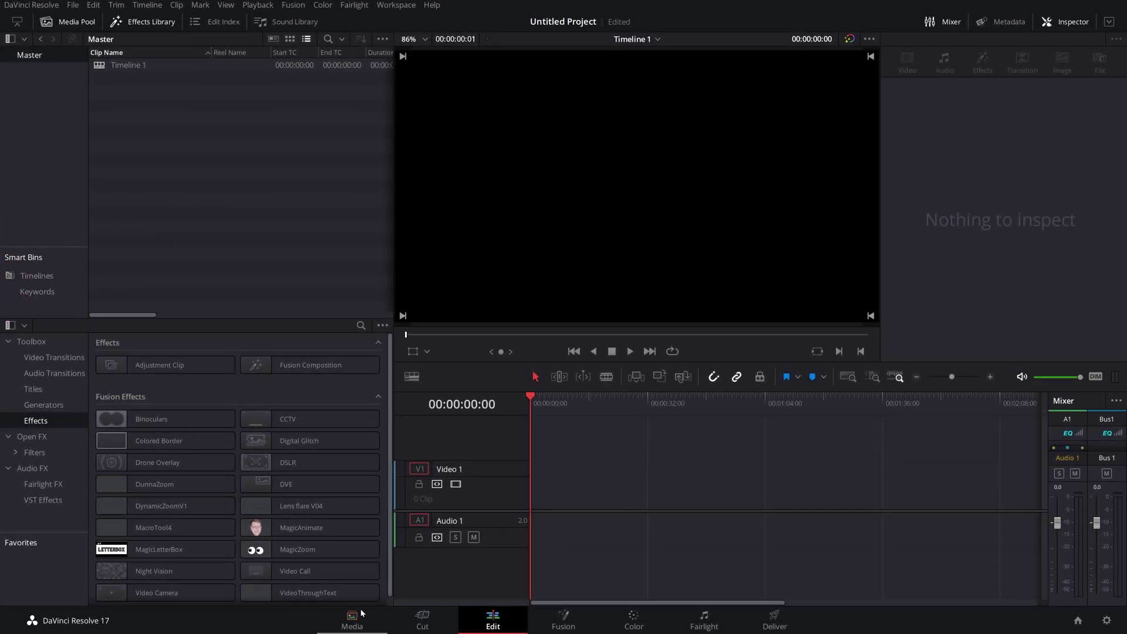
# Preview the After the Rain .mp4 from Downloads and pause at 00:00:05:11 to view its 1920x1080 H.264 details.
pyautogui.click(351, 628)
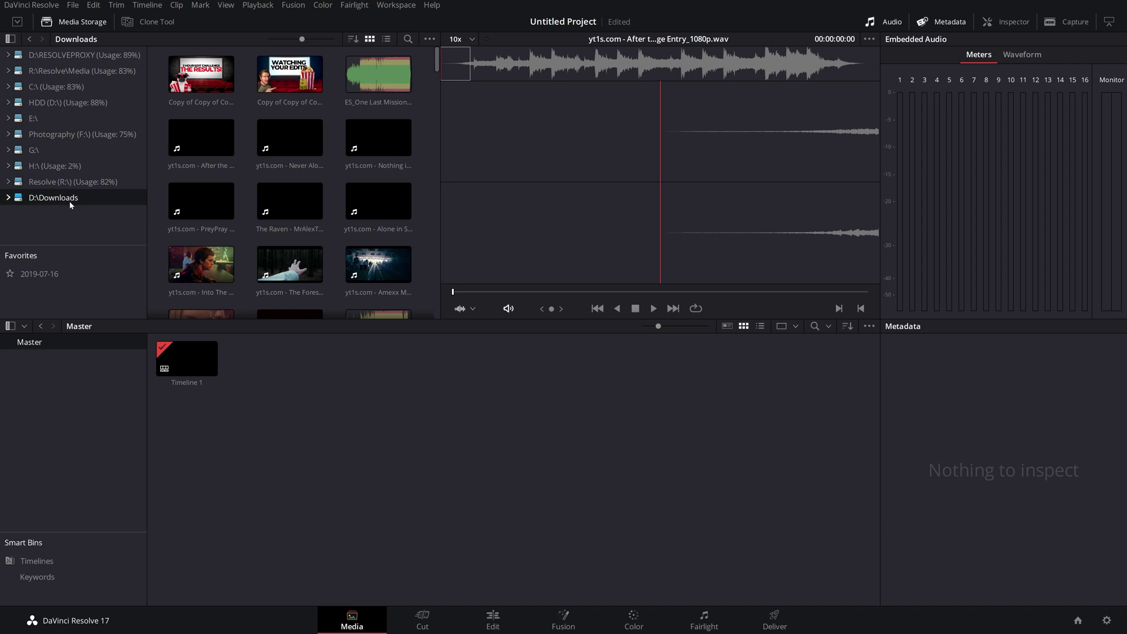
pyautogui.rightClick(44, 215)
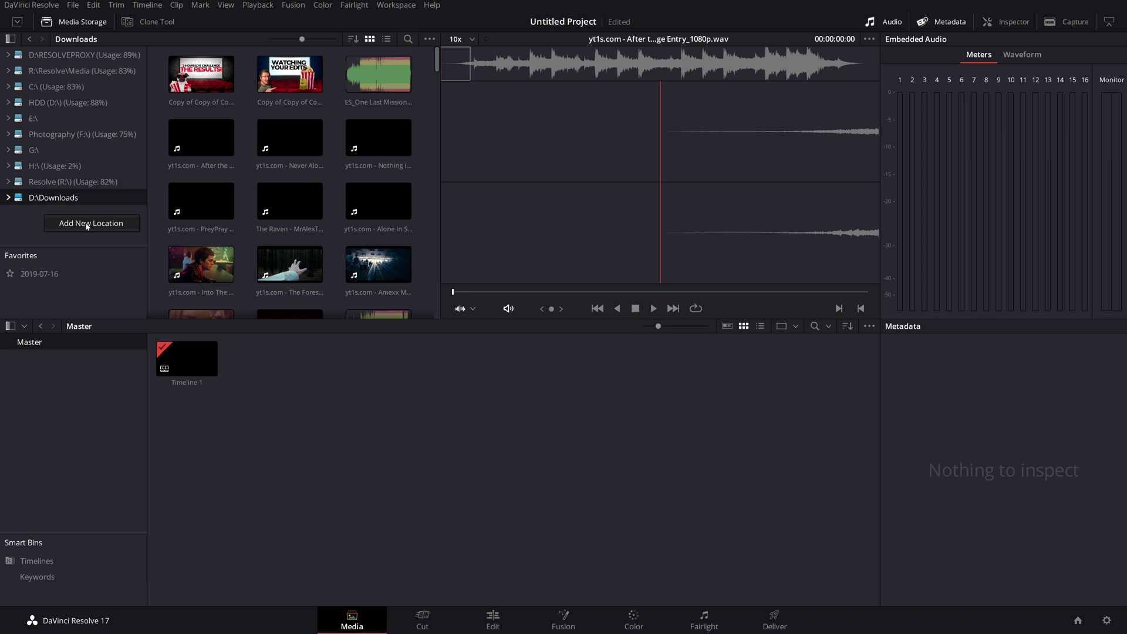
pyautogui.click(204, 140)
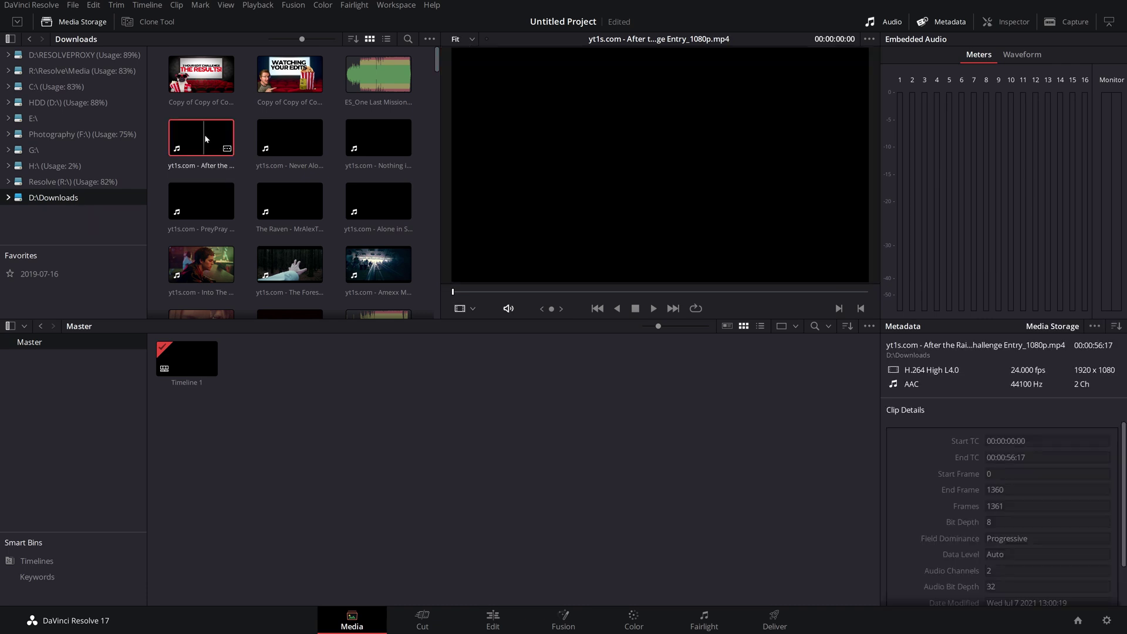
pyautogui.click(487, 291)
pyautogui.press('space')
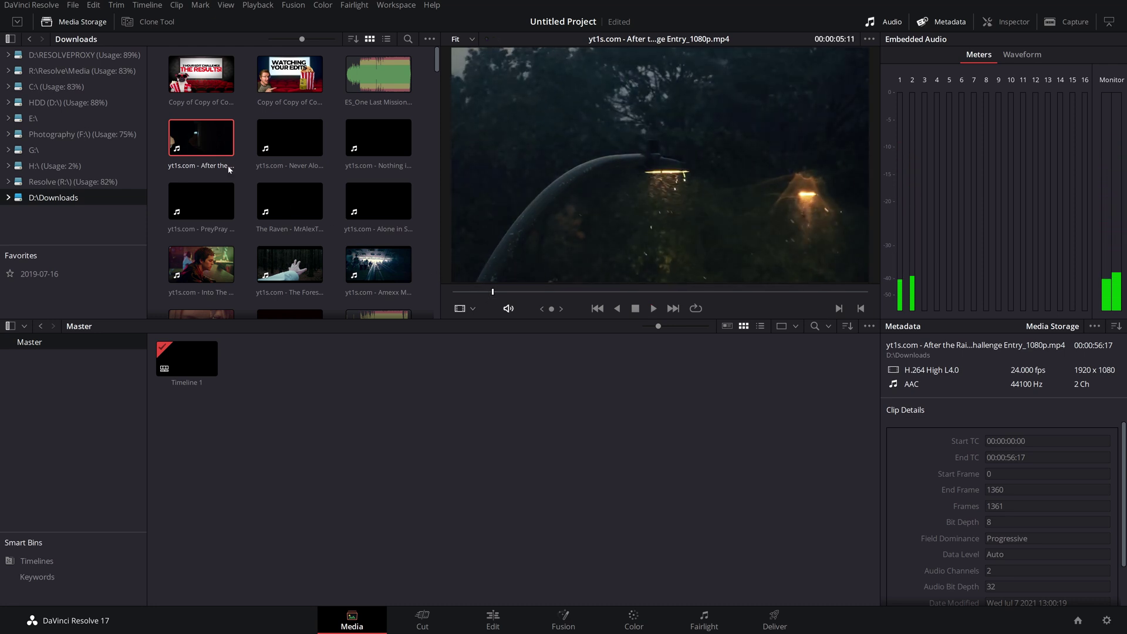
# Extract the clip's audio to After the Rain 1080p.wav and play the WAV from about 13 seconds.
pyautogui.rightClick(197, 137)
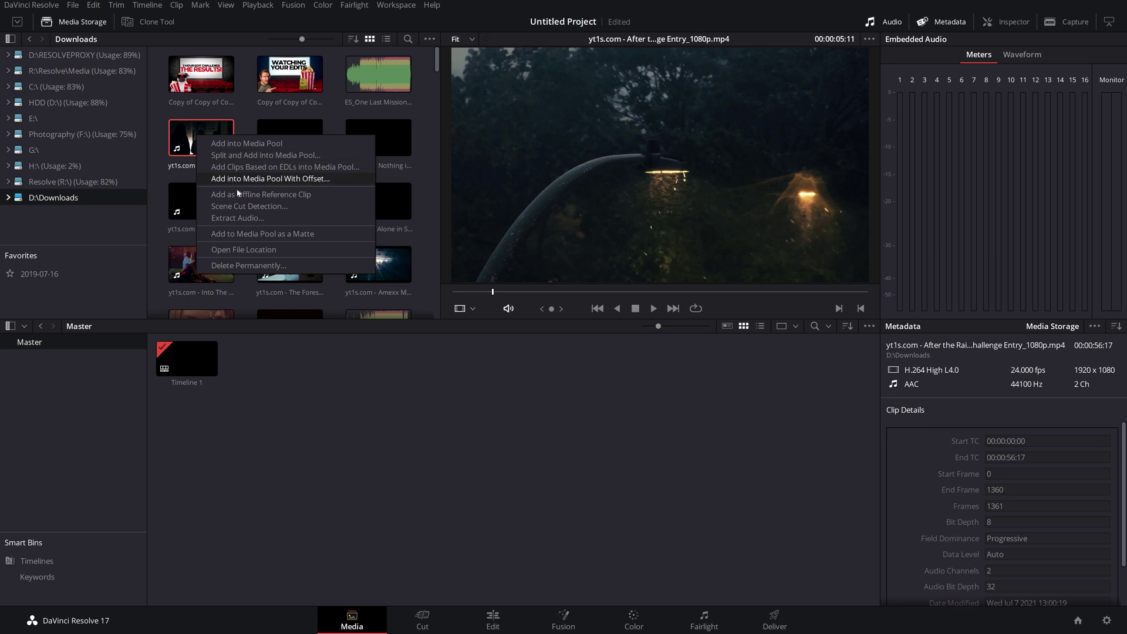
pyautogui.click(237, 218)
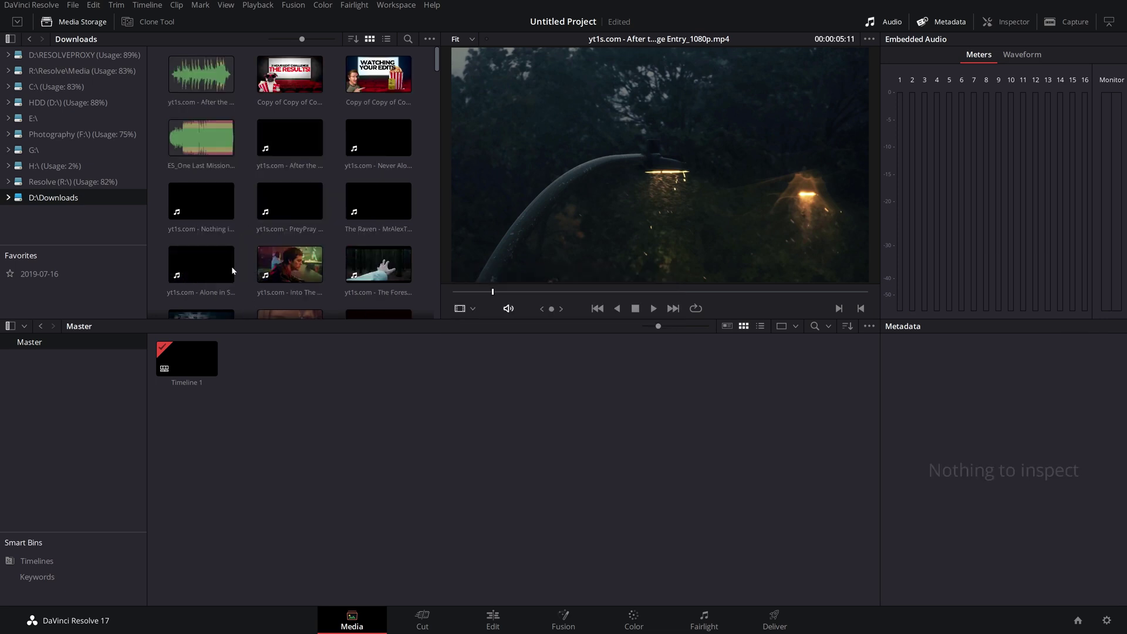
pyautogui.click(198, 82)
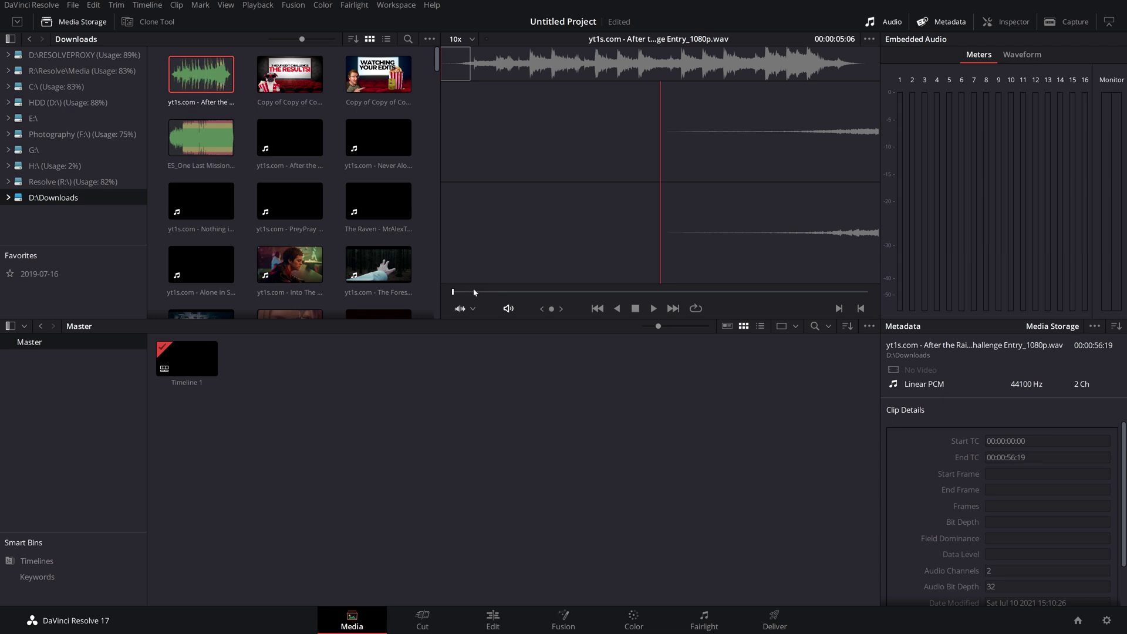
pyautogui.click(519, 292)
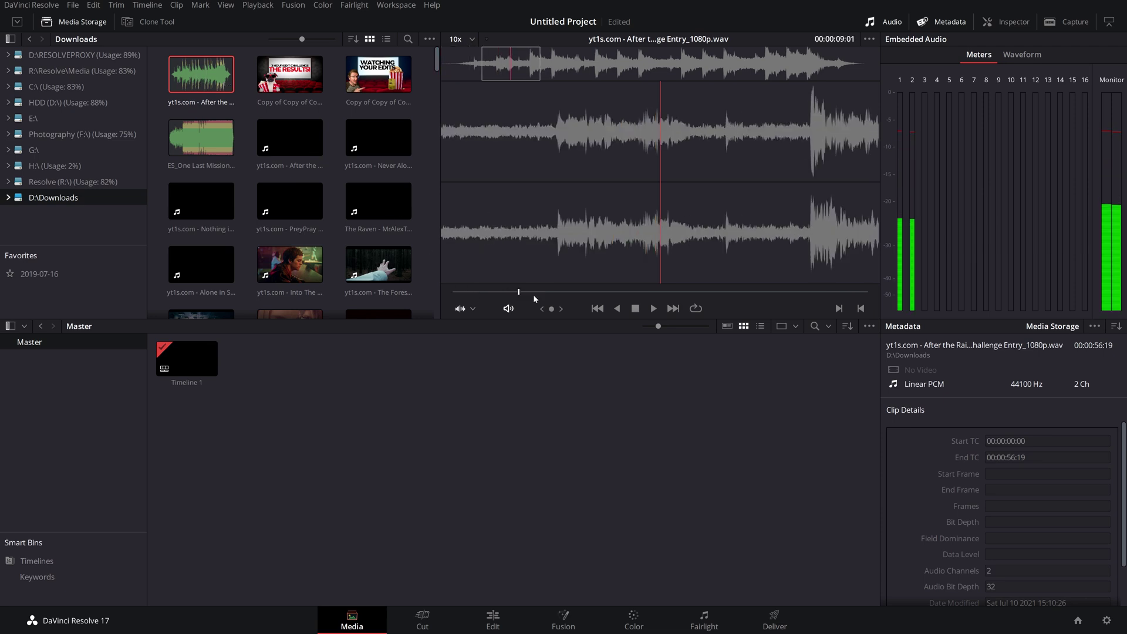
pyautogui.moveTo(518, 291); pyautogui.dragTo(555, 291)
pyautogui.press('space')
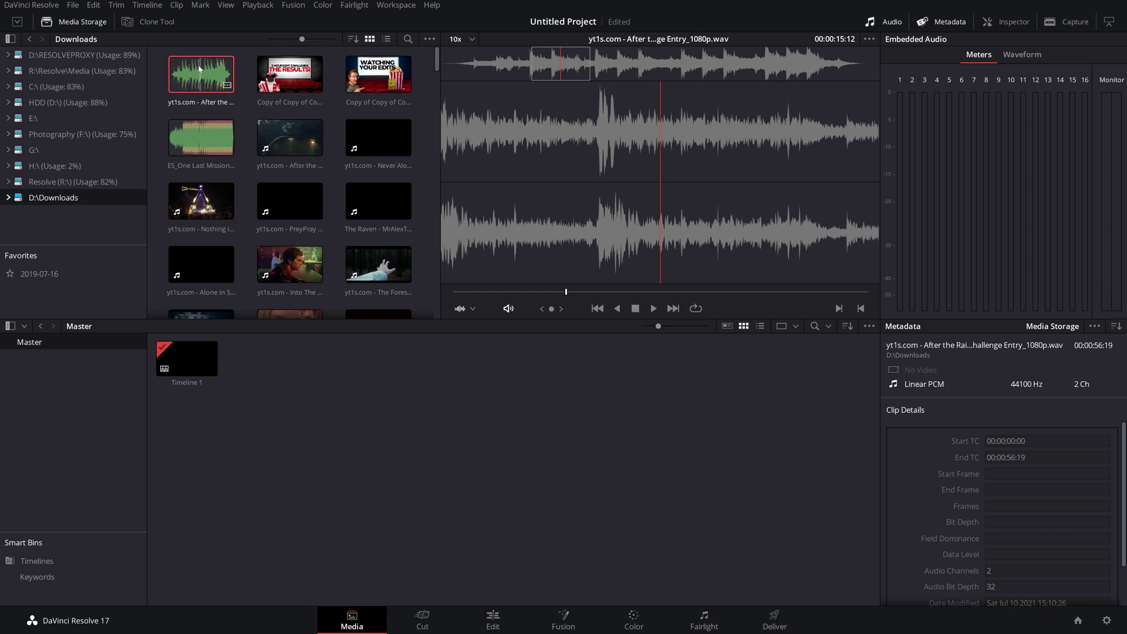
# Add the extracted WAV to the Master bin and open its Downloads folder location.
pyautogui.moveTo(202, 70); pyautogui.dragTo(299, 380)
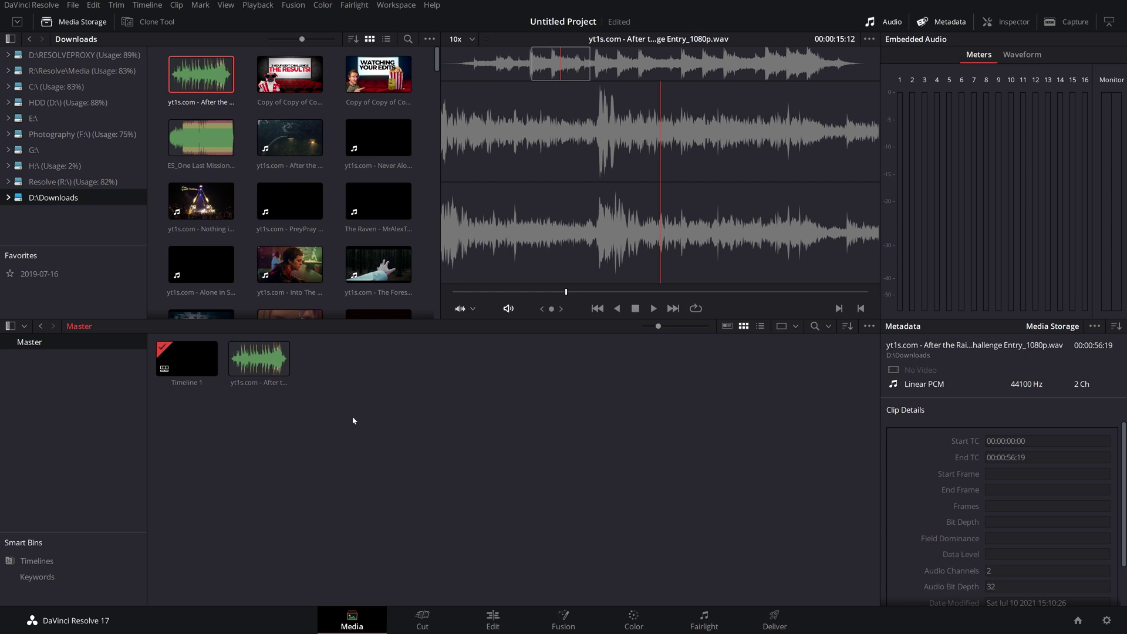
pyautogui.rightClick(196, 73)
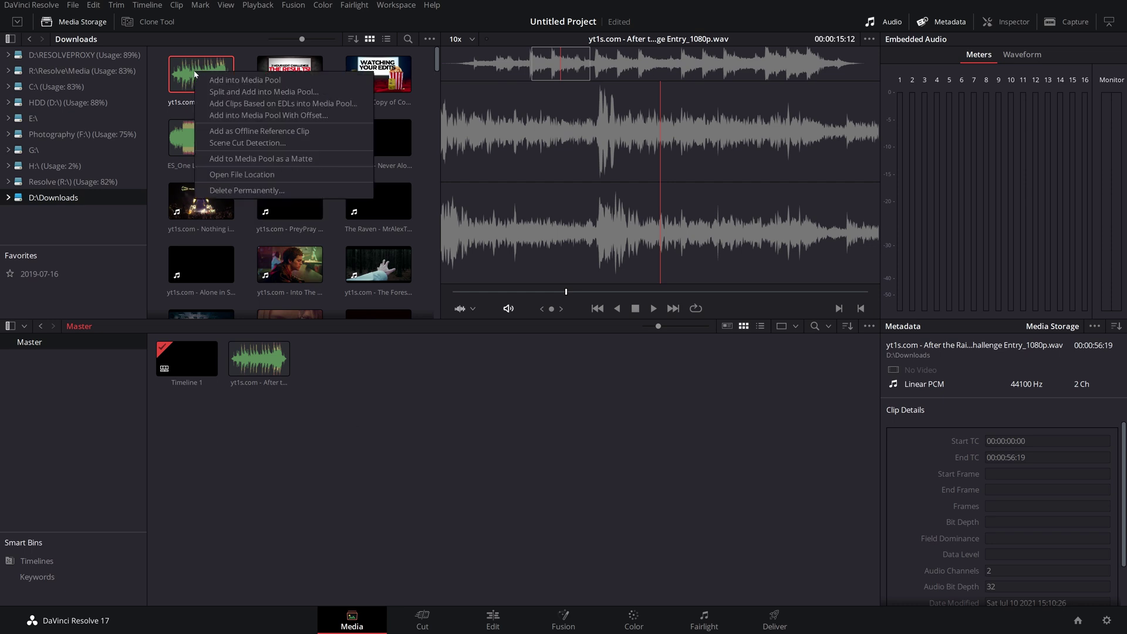
pyautogui.click(226, 175)
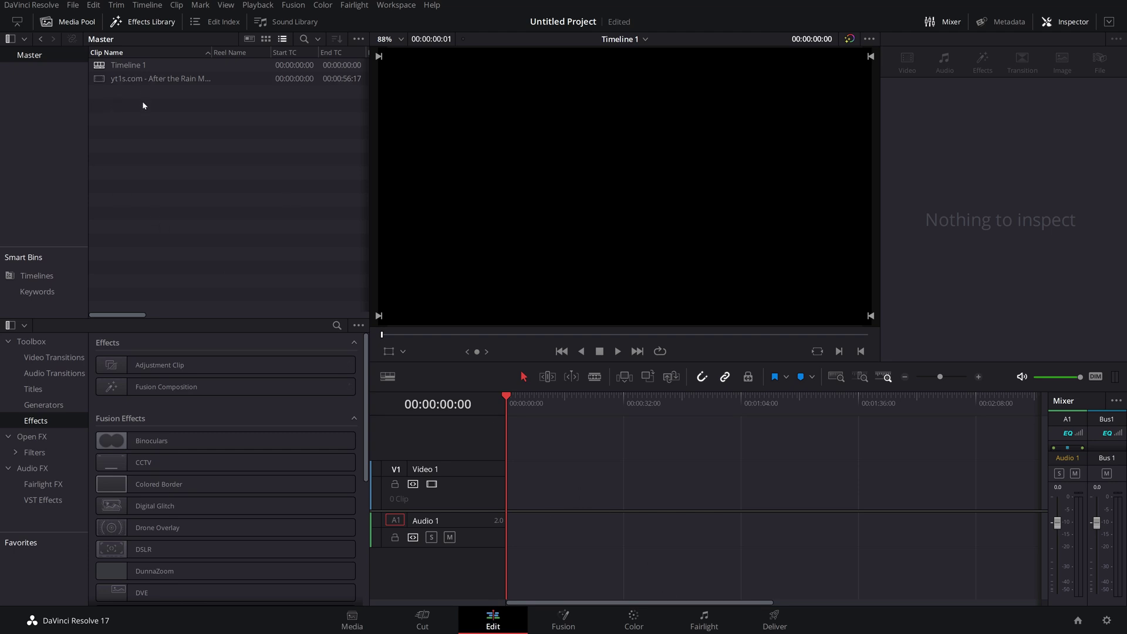
# Load the After the Rain clip in the source viewer and drop it, with linked audio, at Timeline 1's start.
pyautogui.doubleClick(150, 79)
pyautogui.click(482, 335)
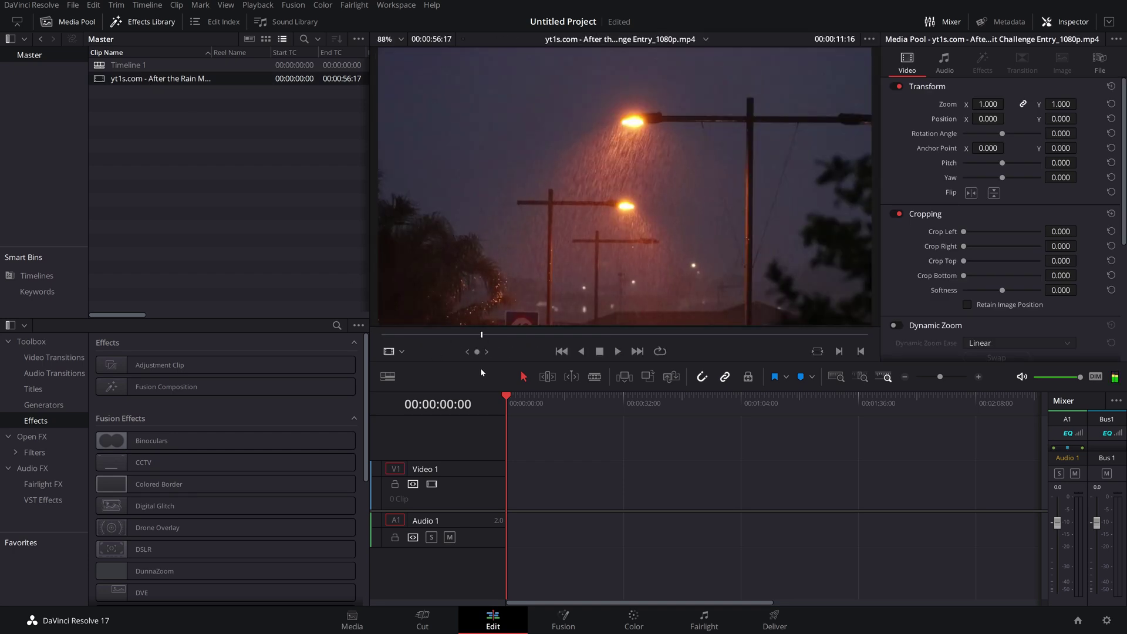
pyautogui.click(192, 135)
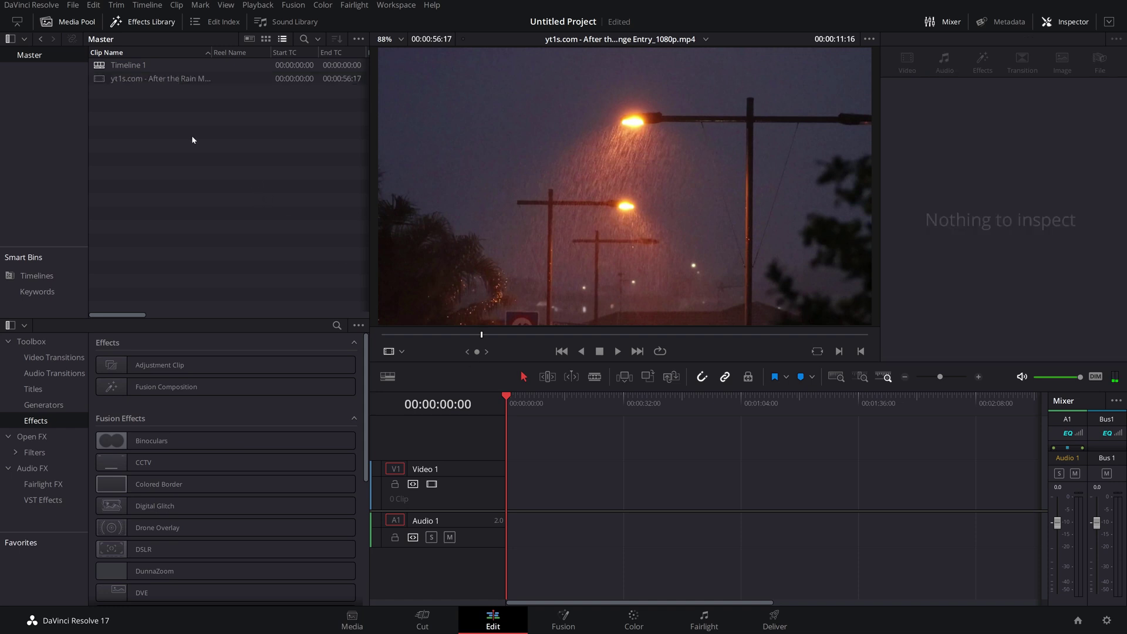
pyautogui.click(235, 78)
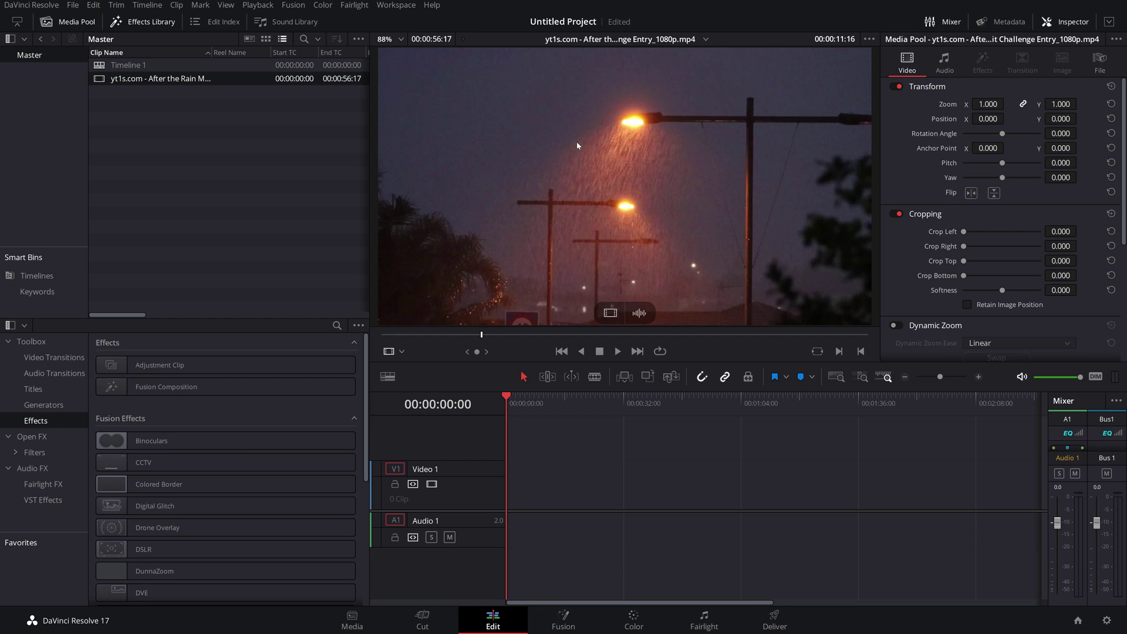
pyautogui.moveTo(577, 146); pyautogui.dragTo(514, 488)
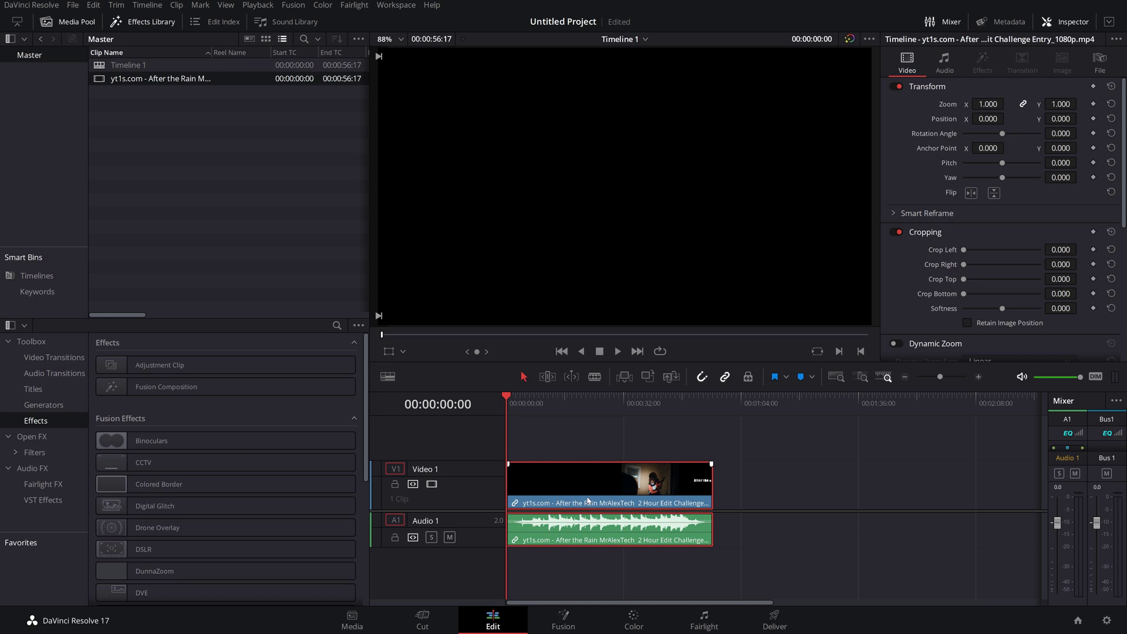
# Remove the linked clip from the timeline and reload After the Rain in the source viewer.
pyautogui.press('Delete')
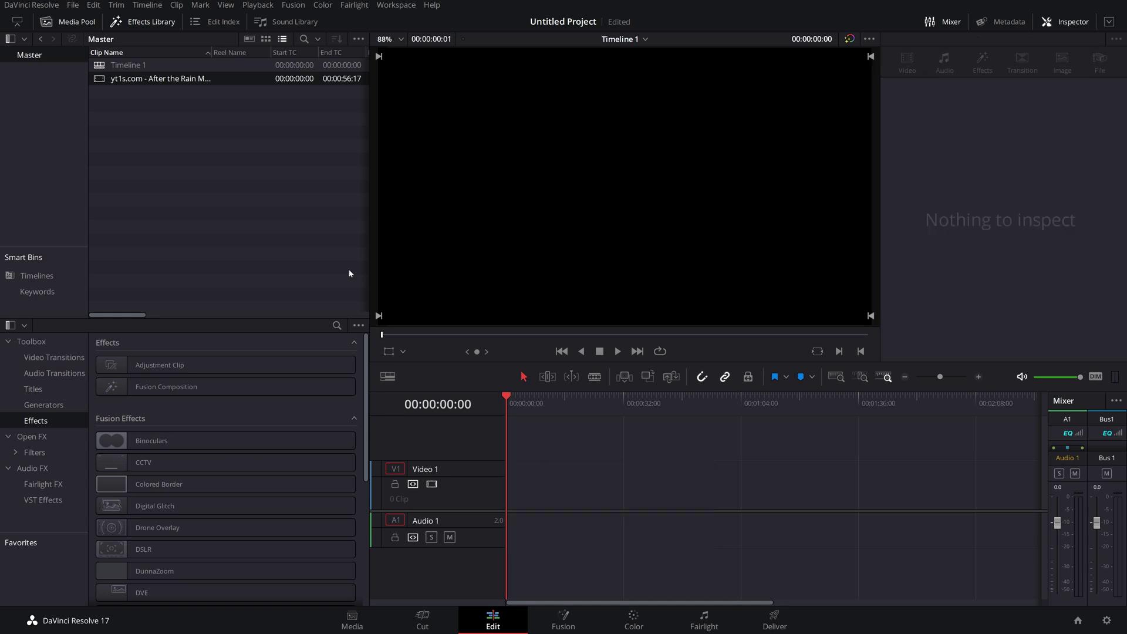
pyautogui.click(160, 82)
pyautogui.doubleClick(161, 80)
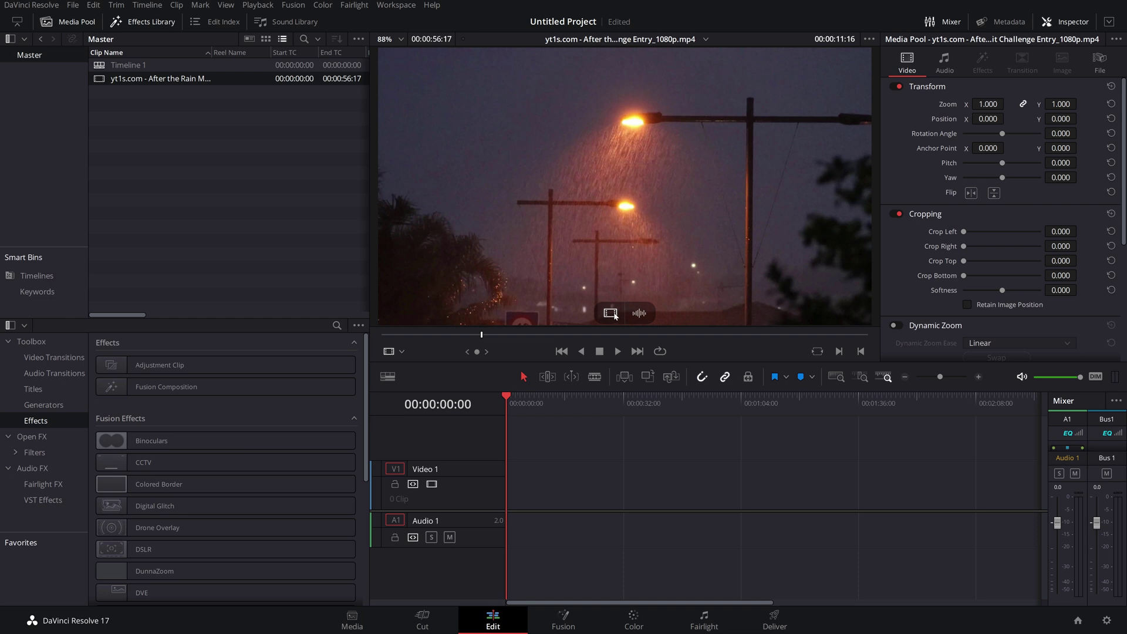
# Try a video-only drop on Video 1, undo it, then drop only the audio onto Audio 1.
pyautogui.moveTo(610, 312); pyautogui.dragTo(555, 496)
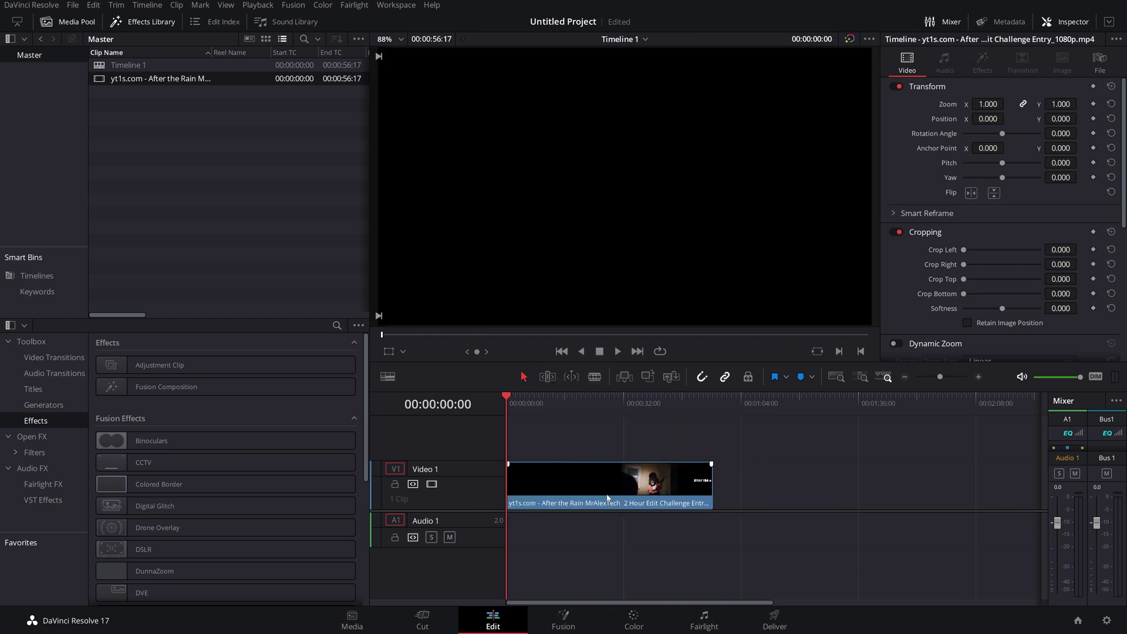
pyautogui.hotkey('ctrl', 'z')
pyautogui.click(159, 78)
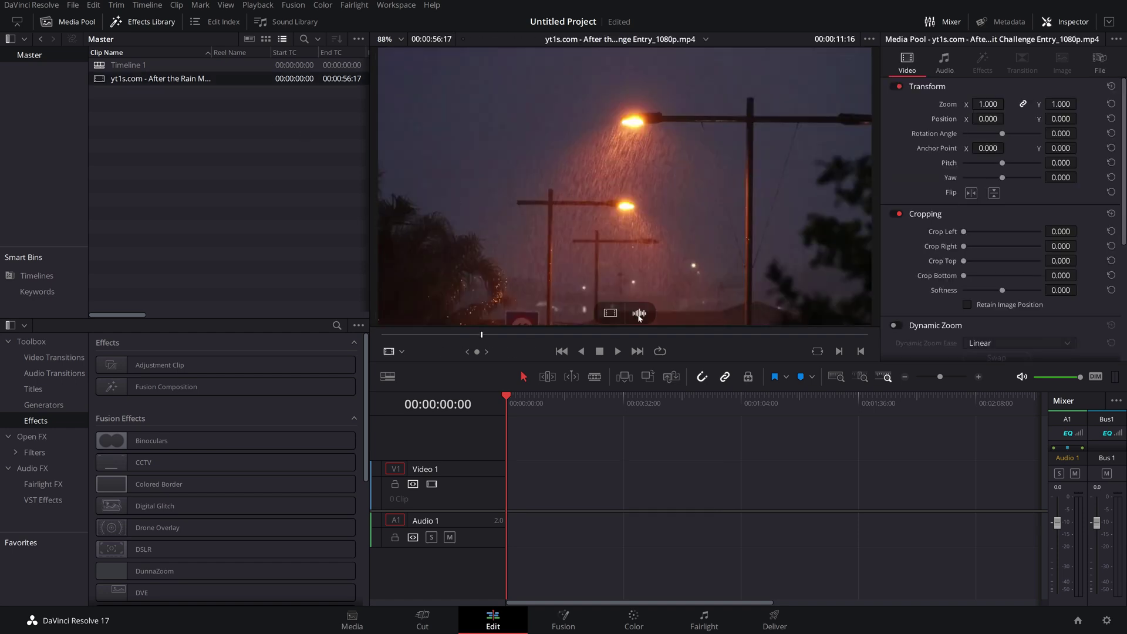
pyautogui.moveTo(639, 317); pyautogui.dragTo(514, 524)
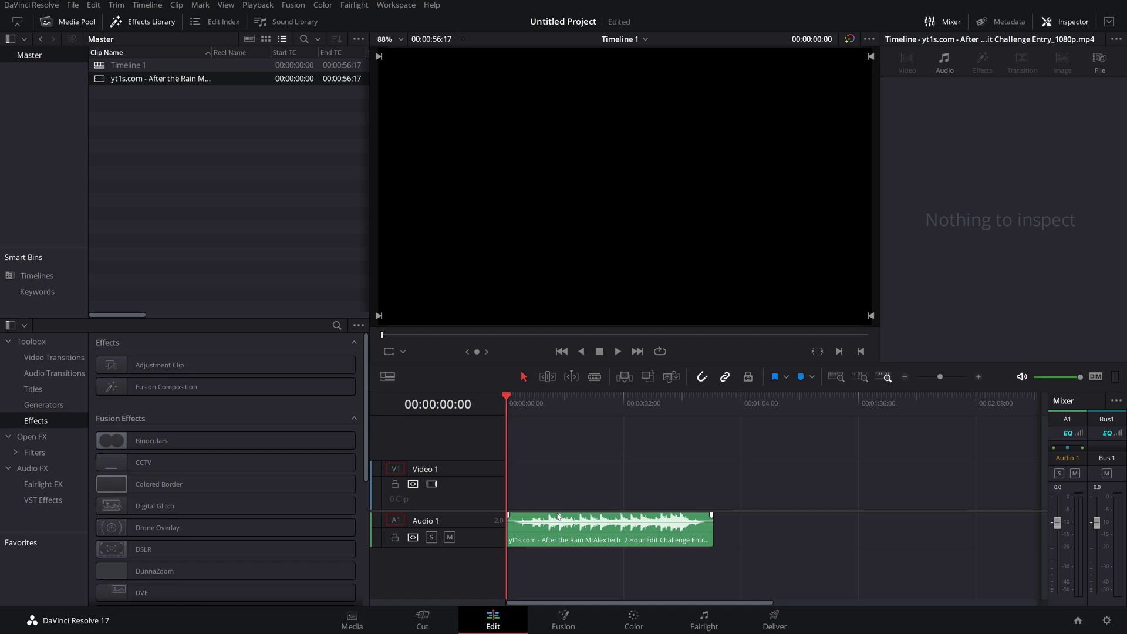
# Delete the audio-only clip, then drop the full clip at the timeline start and drag it back off.
pyautogui.click(557, 517)
pyautogui.press('Delete')
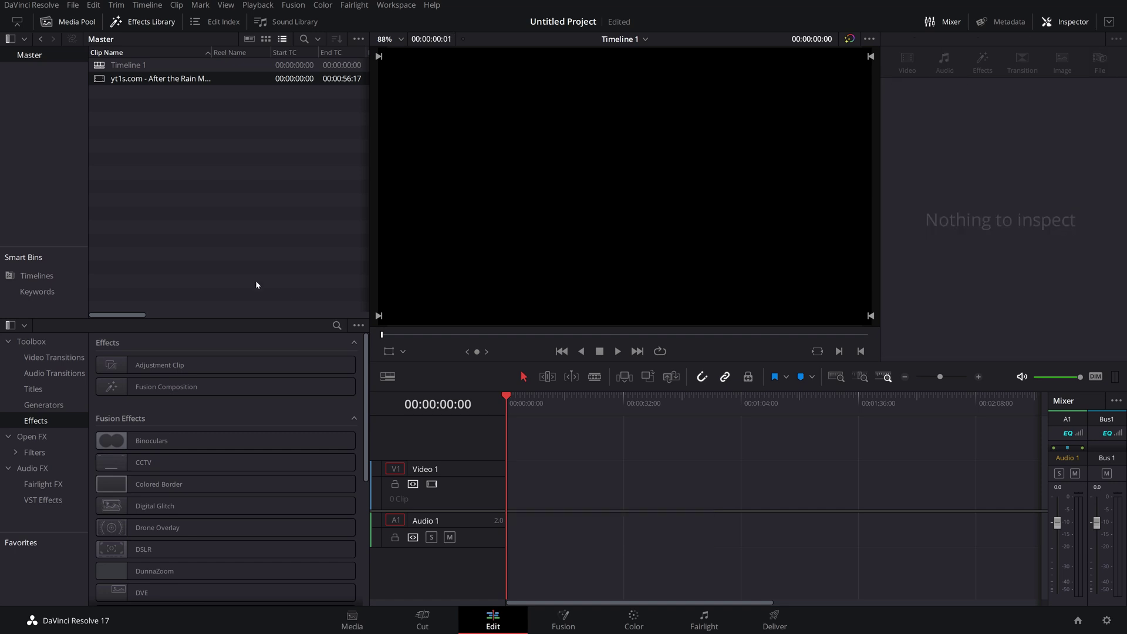
pyautogui.click(125, 81)
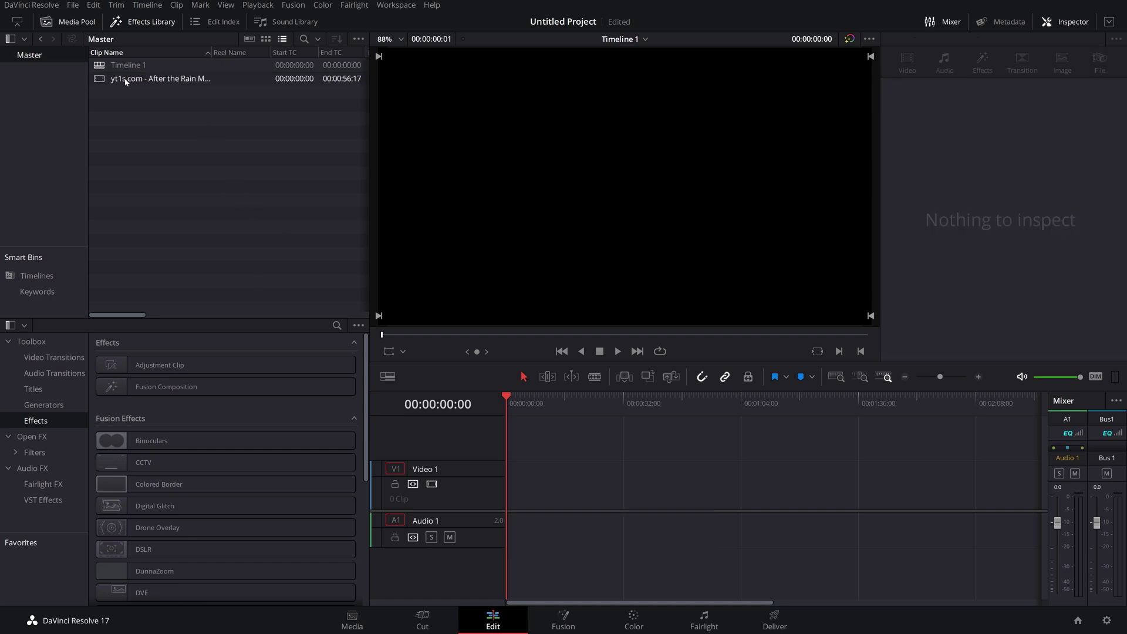
pyautogui.moveTo(125, 81); pyautogui.dragTo(513, 491)
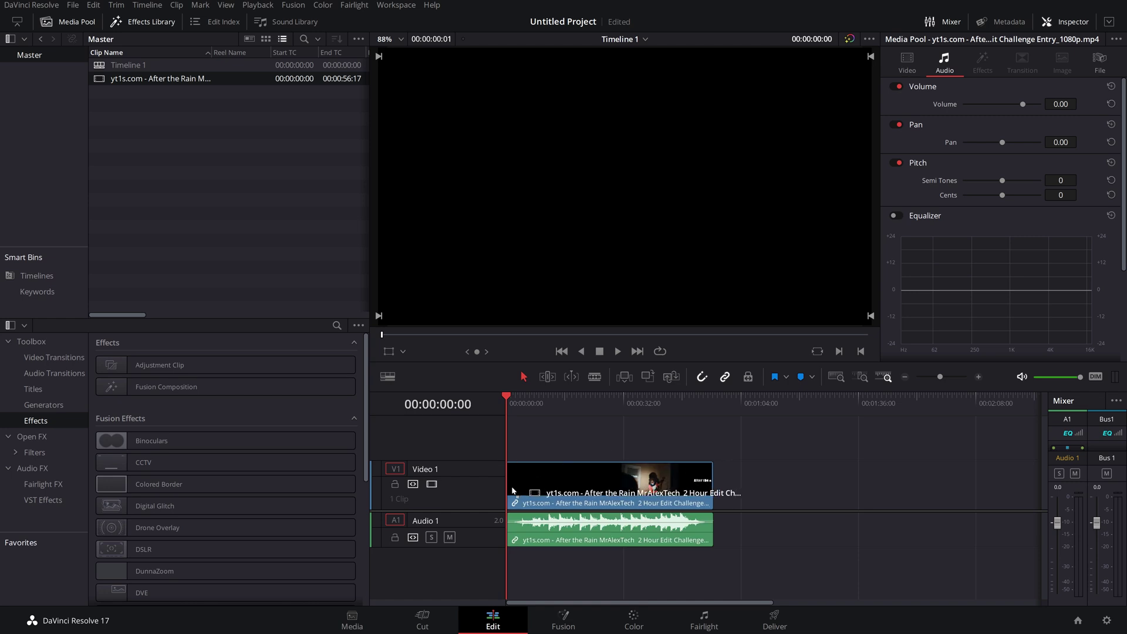
pyautogui.moveTo(513, 491); pyautogui.dragTo(185, 164)
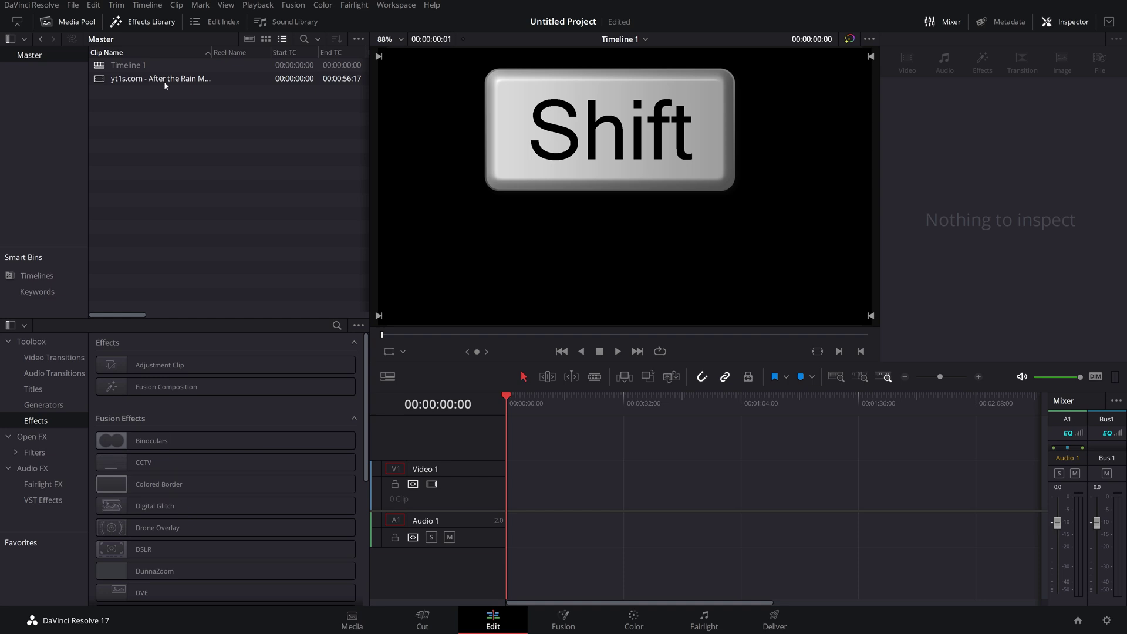
# Try a video-only drop, then Alt-drag the clip onto the start of Timeline 1.
pyautogui.moveTo(163, 81); pyautogui.dragTo(174, 135)
pyautogui.press('alt')
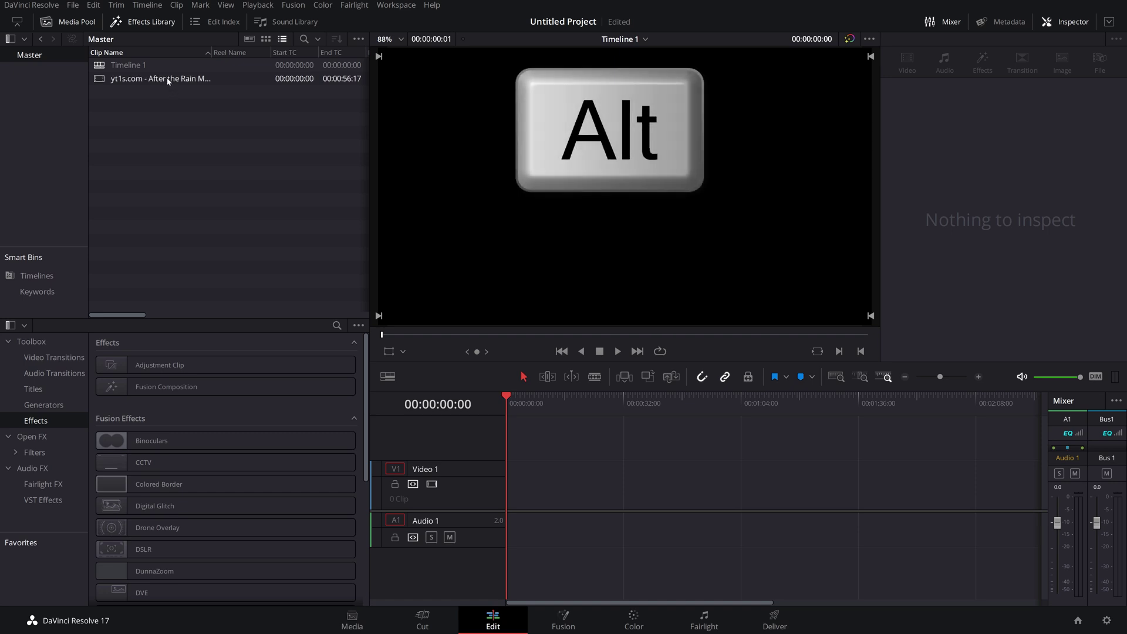
pyautogui.moveTo(169, 81); pyautogui.dragTo(520, 484)
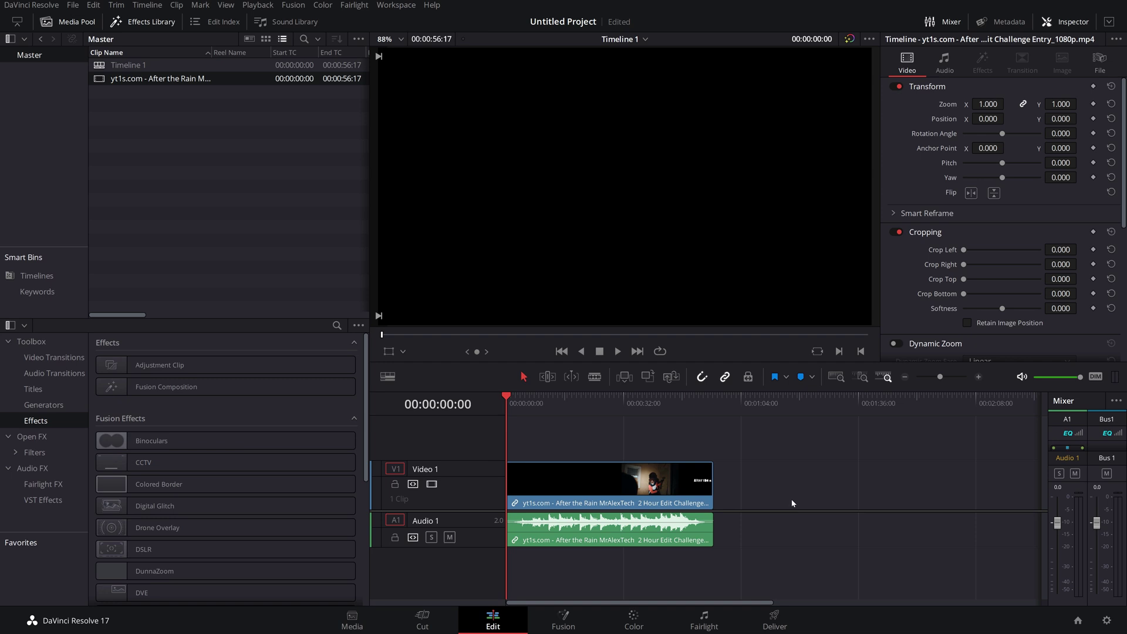
# Alt-select the clip's audio alone on A1, drag it away from the video and delete it.
pyautogui.moveTo(550, 403); pyautogui.dragTo(505, 405)
pyautogui.press('alt')
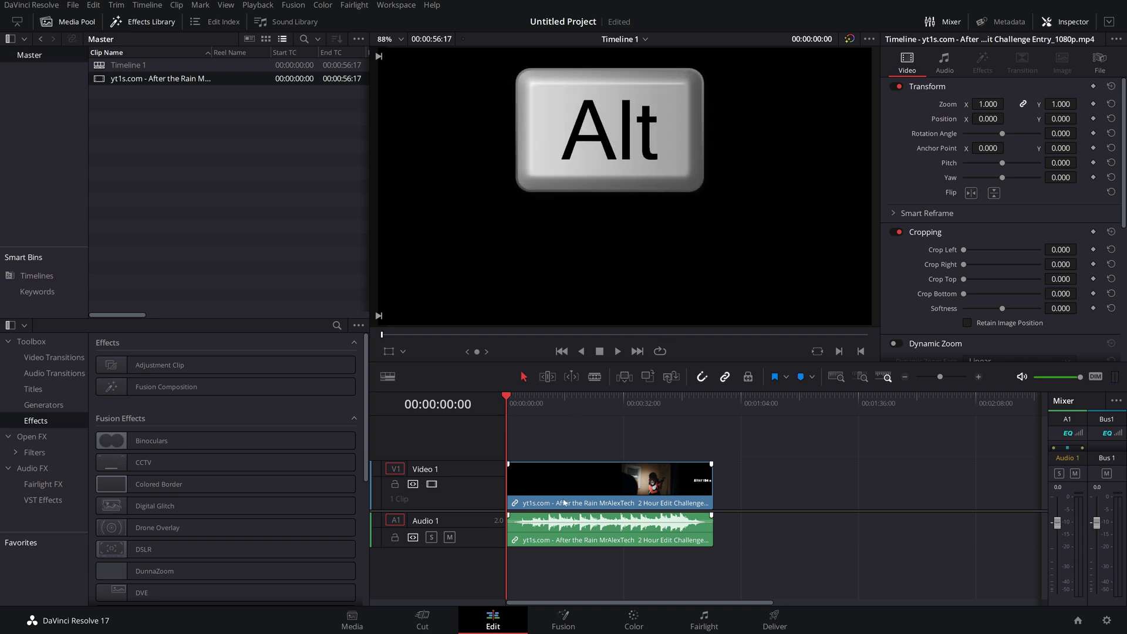
pyautogui.keyDown('alt'); pyautogui.click(562, 540); pyautogui.keyUp('alt')
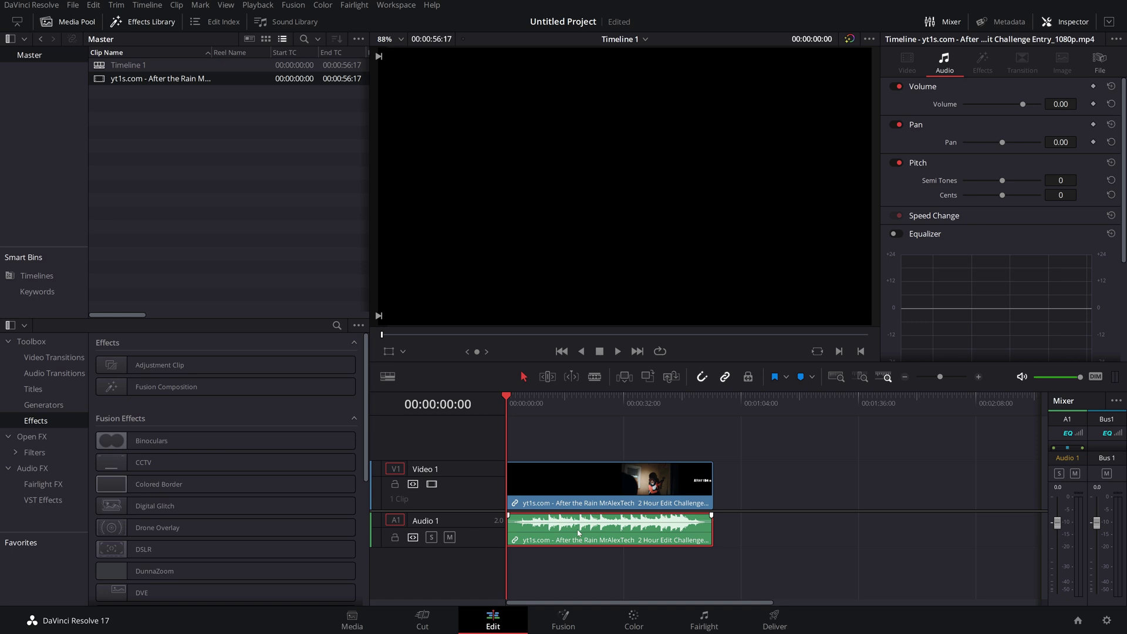
pyautogui.moveTo(561, 527); pyautogui.dragTo(823, 541)
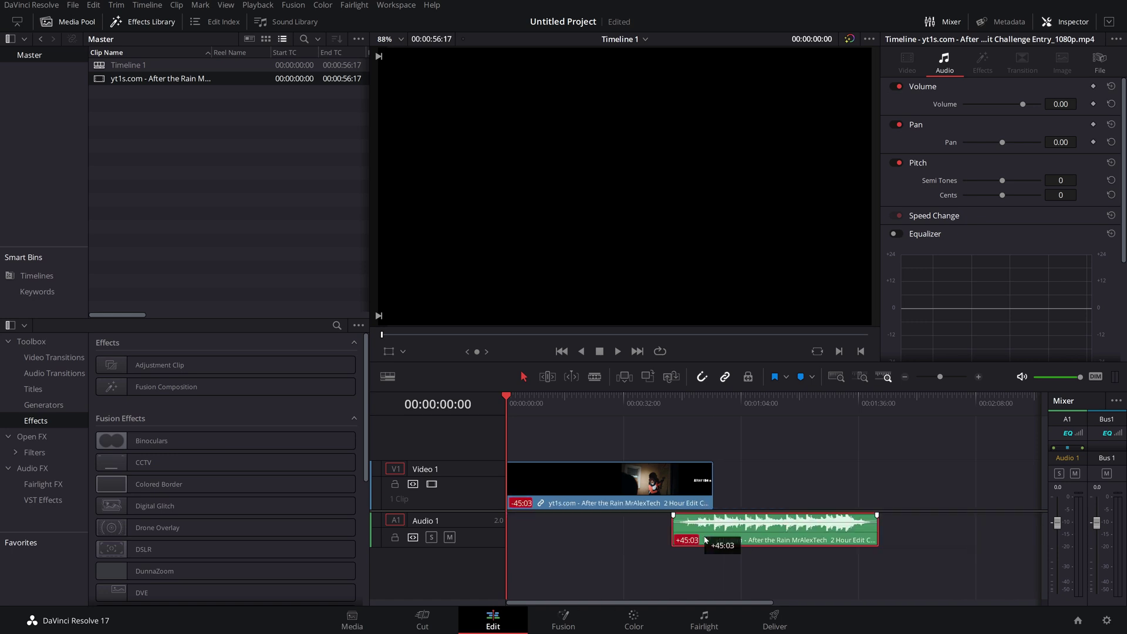
pyautogui.press('Delete')
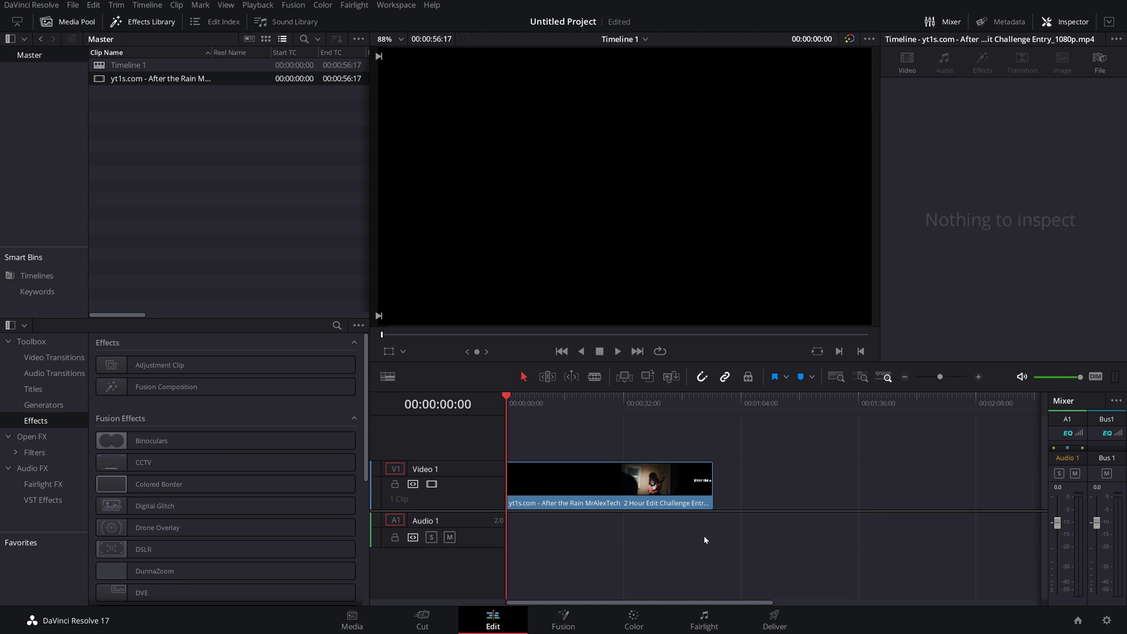
# Put the full clip with audio back on the timeline and test dragging the video along V1.
pyautogui.moveTo(703, 535); pyautogui.dragTo(524, 499)
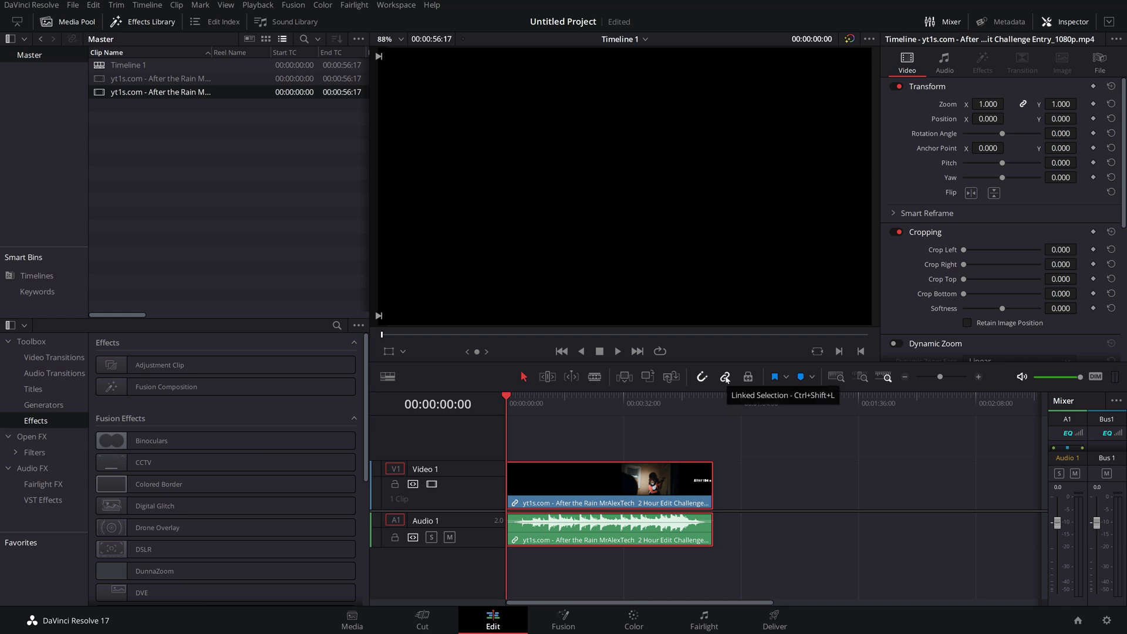
pyautogui.click(612, 440)
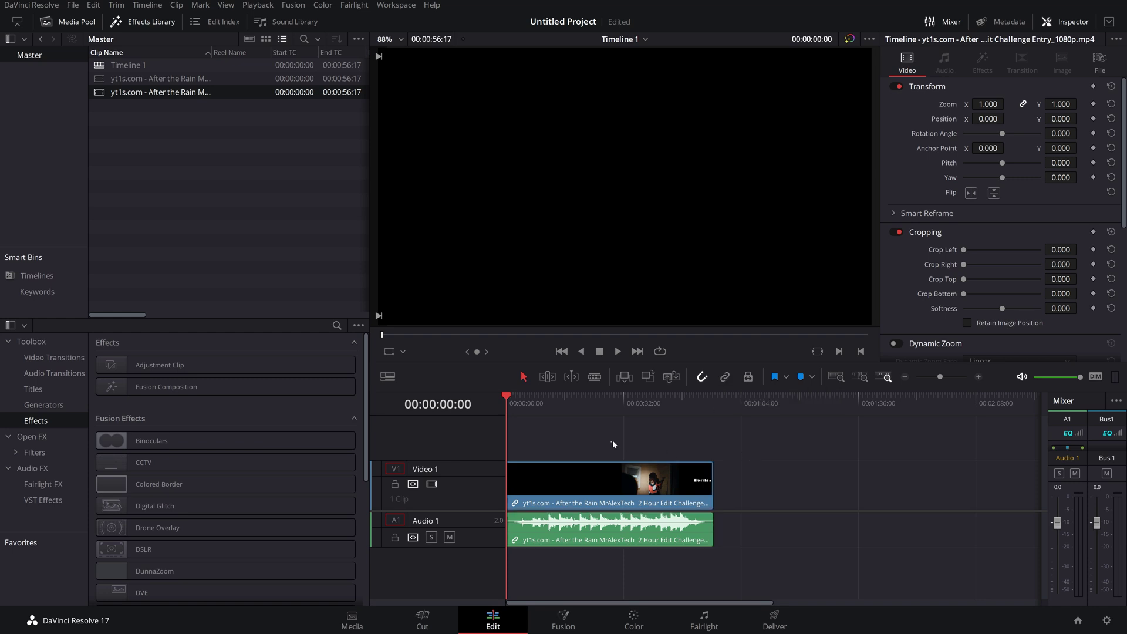
pyautogui.moveTo(558, 485); pyautogui.dragTo(555, 528)
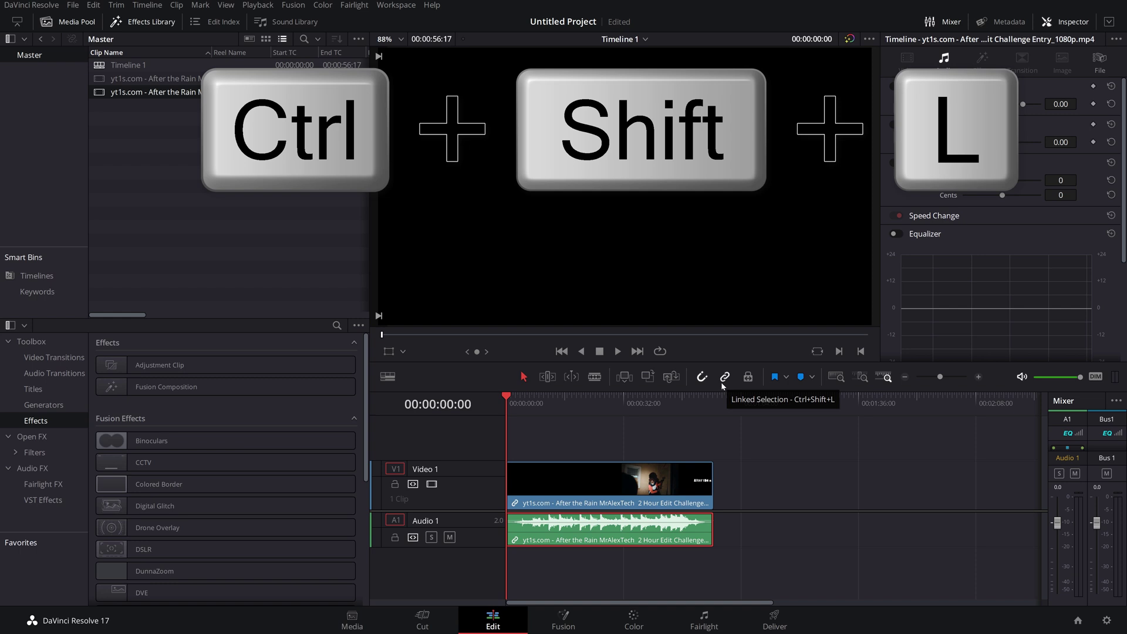
pyautogui.click(623, 437)
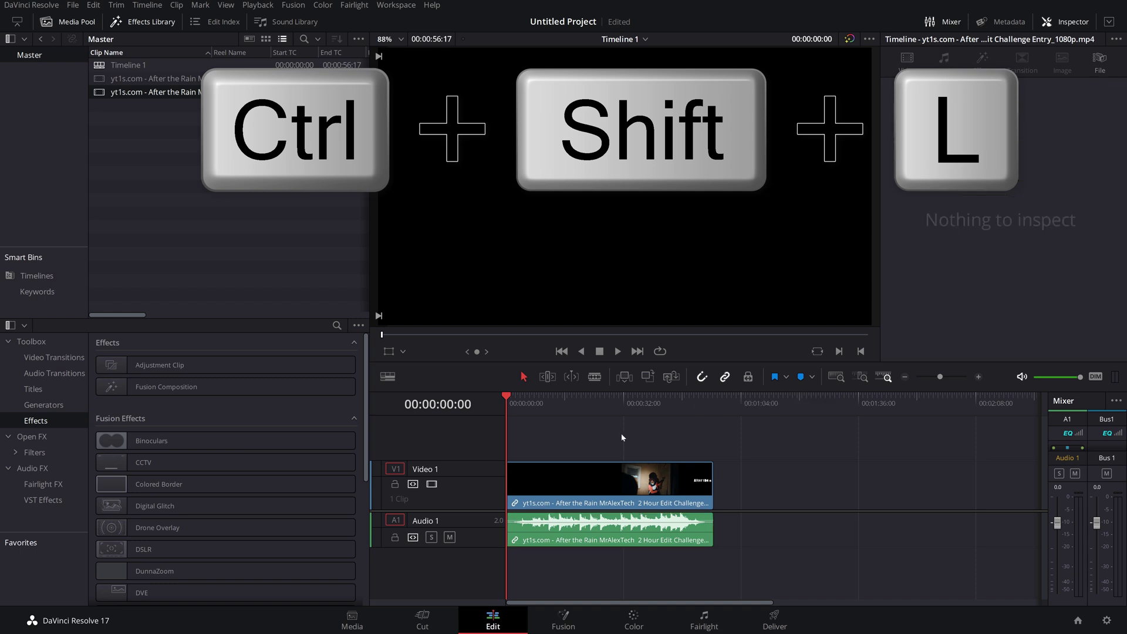
# Toggle Linked Selection with Ctrl+Shift+L and slide the video clip independently of its audio.
pyautogui.hotkey('ctrl', 'shift', 'l')
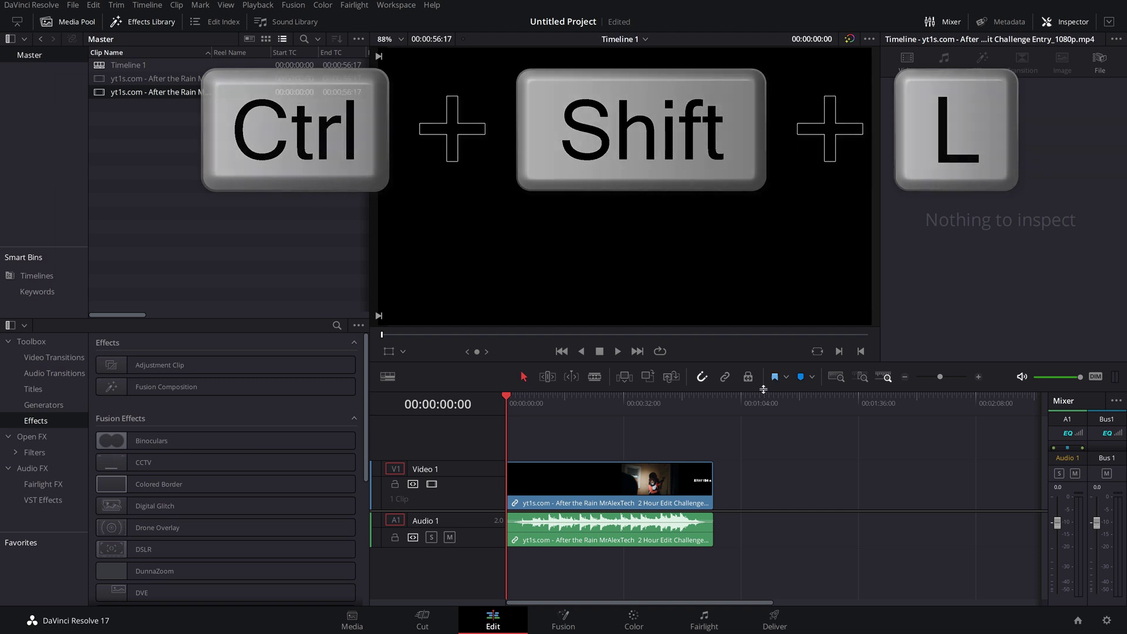
pyautogui.moveTo(607, 466); pyautogui.dragTo(516, 492)
pyautogui.hotkey('ctrl', 'shift', 'l')
pyautogui.click(632, 448)
pyautogui.hotkey('ctrl', 'shift', 'l')
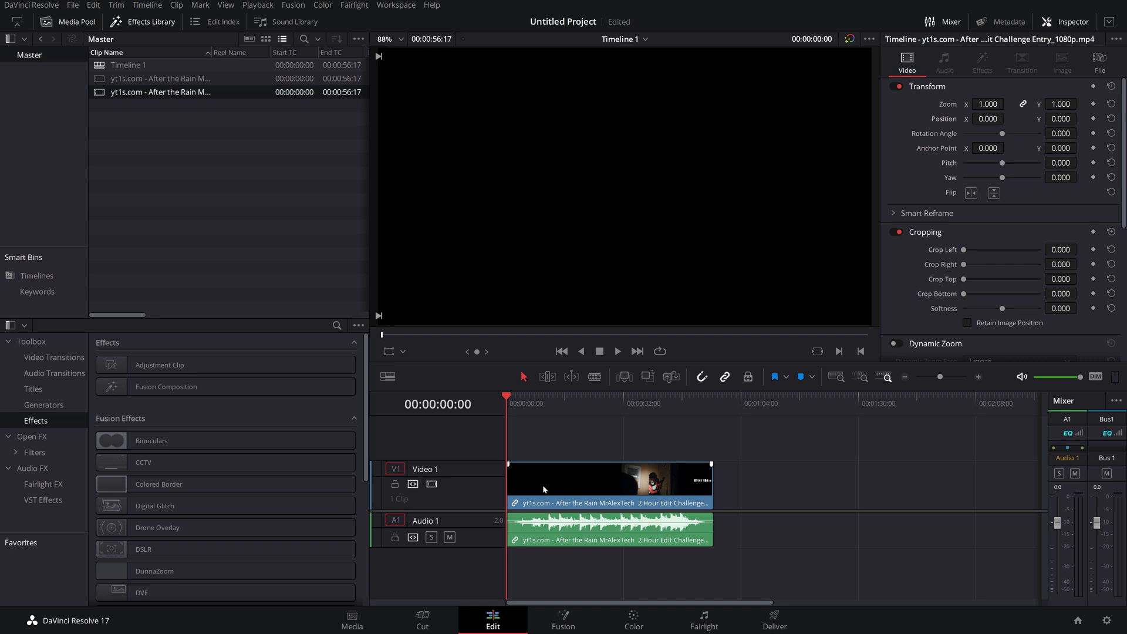
pyautogui.moveTo(545, 498)
pyautogui.mouseDown()
pyautogui.moveTo(818, 497)
pyautogui.moveTo(546, 498)
pyautogui.mouseUp()
# Shift the audio later than the video, then unlink the clips via Link Clips (Ctrl+Alt+L).
pyautogui.moveTo(557, 543); pyautogui.dragTo(721, 550)
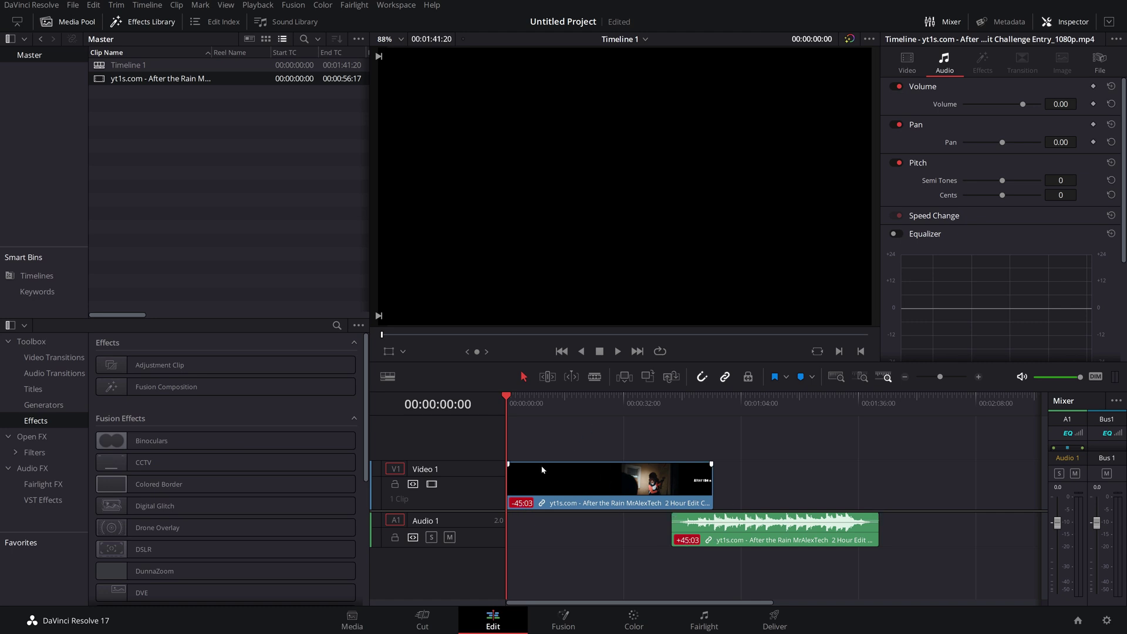
pyautogui.moveTo(542, 469)
pyautogui.mouseDown()
pyautogui.moveTo(665, 481)
pyautogui.moveTo(572, 485)
pyautogui.moveTo(734, 482)
pyautogui.moveTo(527, 480)
pyautogui.mouseUp()
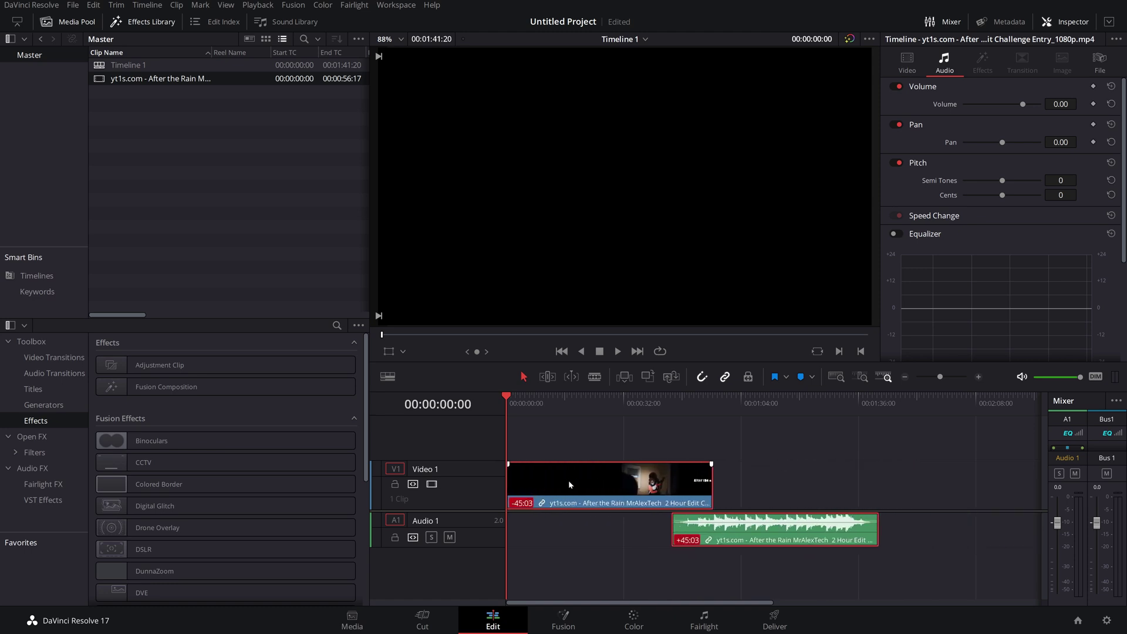
pyautogui.rightClick(579, 483)
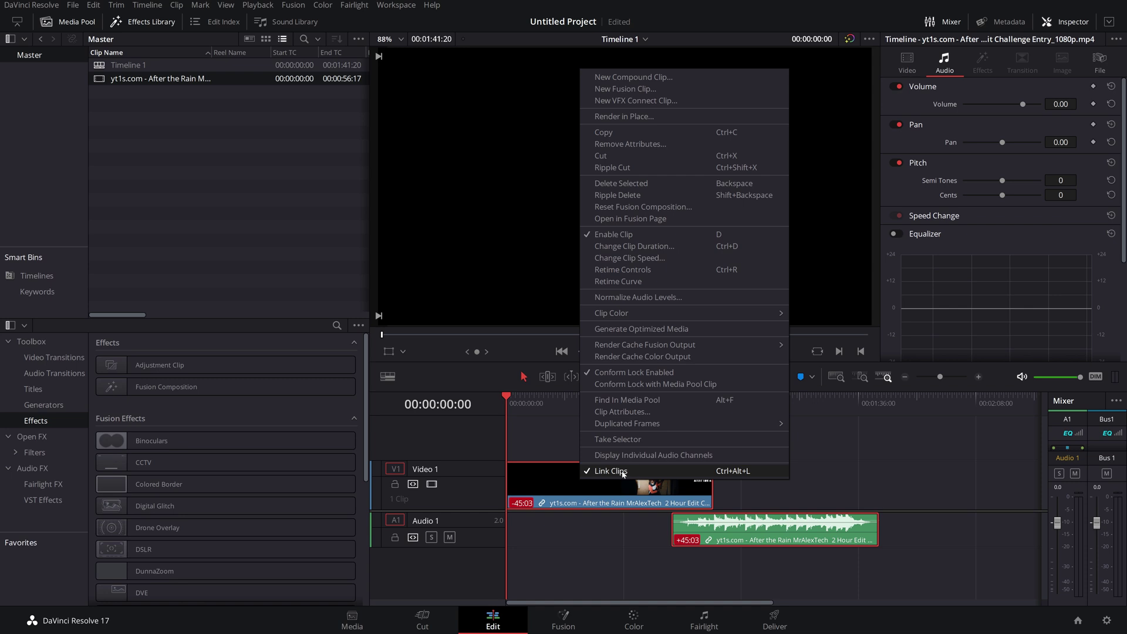
pyautogui.click(728, 474)
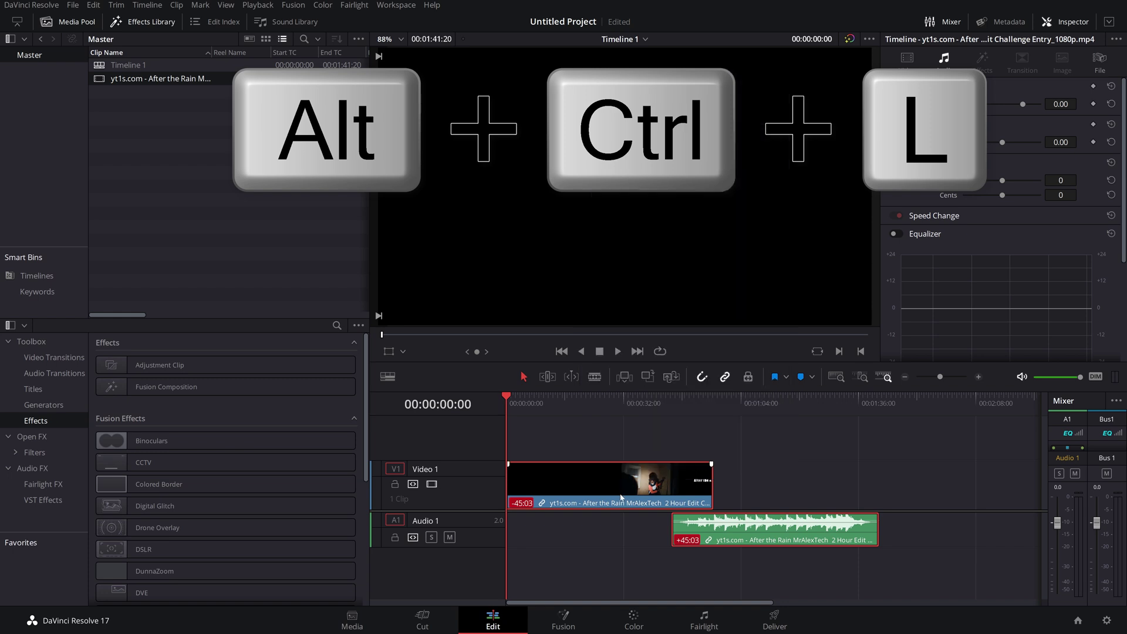
pyautogui.hotkey('ctrl', 'alt', 'l')
# Drag the audio clip back so it lines up with the video's start.
pyautogui.click(791, 464)
pyautogui.moveTo(775, 531); pyautogui.dragTo(632, 531)
pyautogui.moveTo(688, 494)
pyautogui.mouseDown()
pyautogui.moveTo(767, 495)
pyautogui.moveTo(688, 494)
pyautogui.mouseUp()
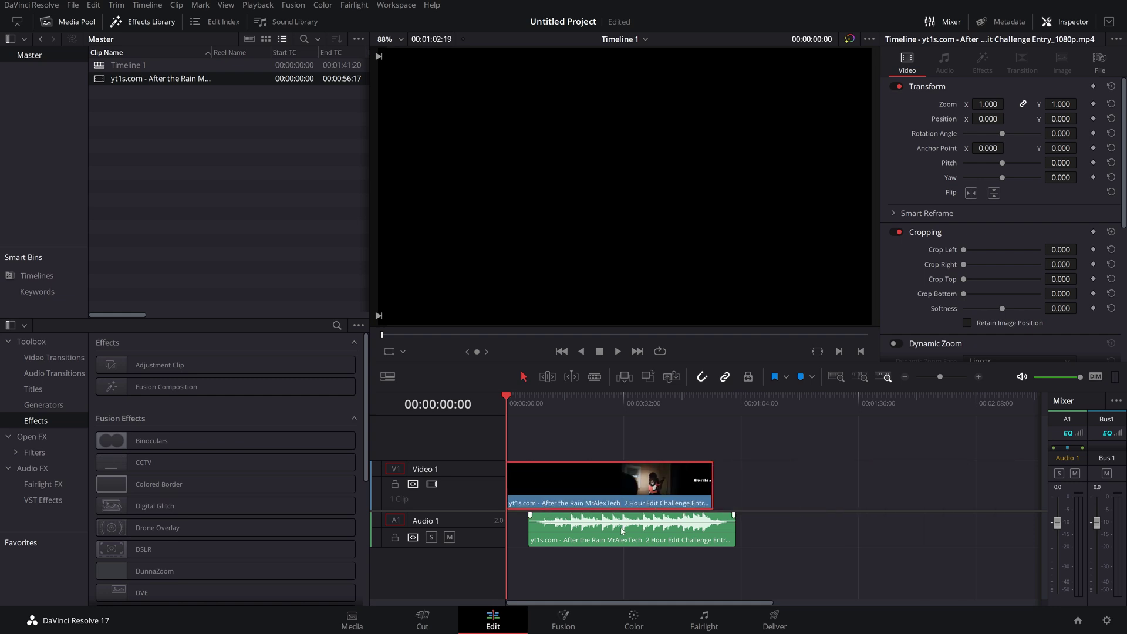
pyautogui.moveTo(634, 532); pyautogui.dragTo(612, 531)
# Delete the video clip from V1, then undo the deletion with Ctrl+Z.
pyautogui.click(611, 472)
pyautogui.press('Delete')
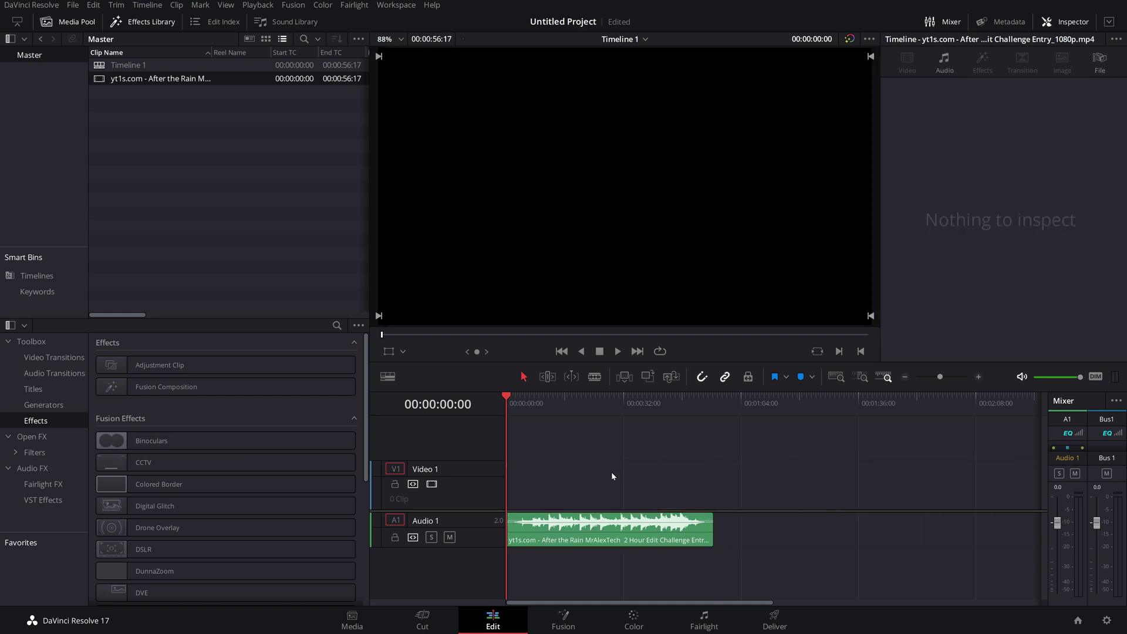
pyautogui.hotkey('ctrl', 'z')
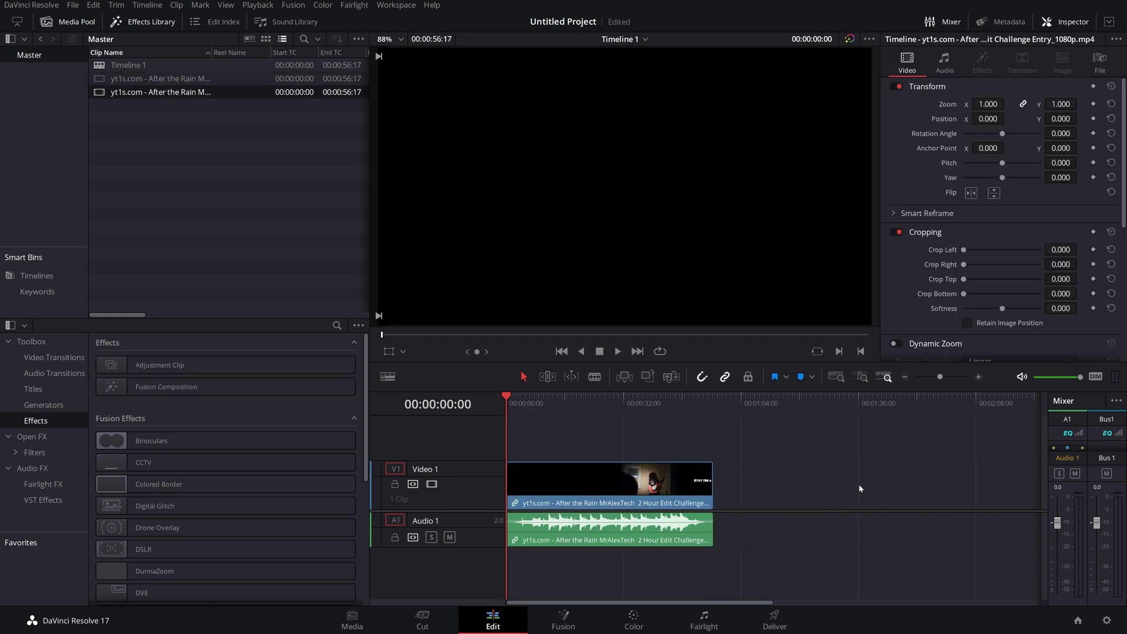